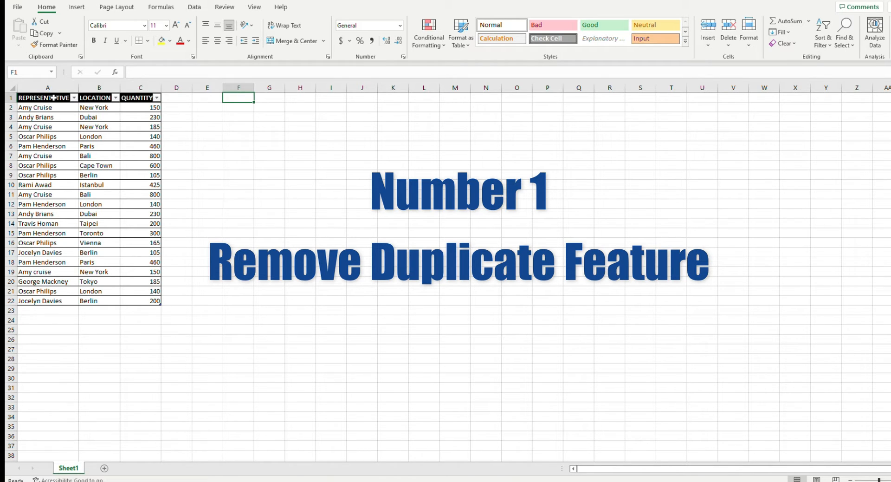
Step: Copy the table in A1:C22 and paste the duplicate starting at cell F1
left_click_drag(43, 97, 138, 300)
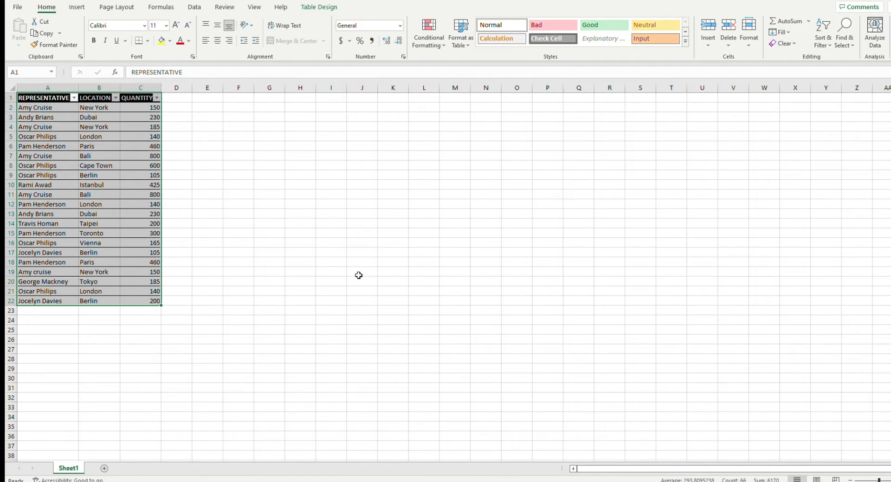
key("ctrl+c")
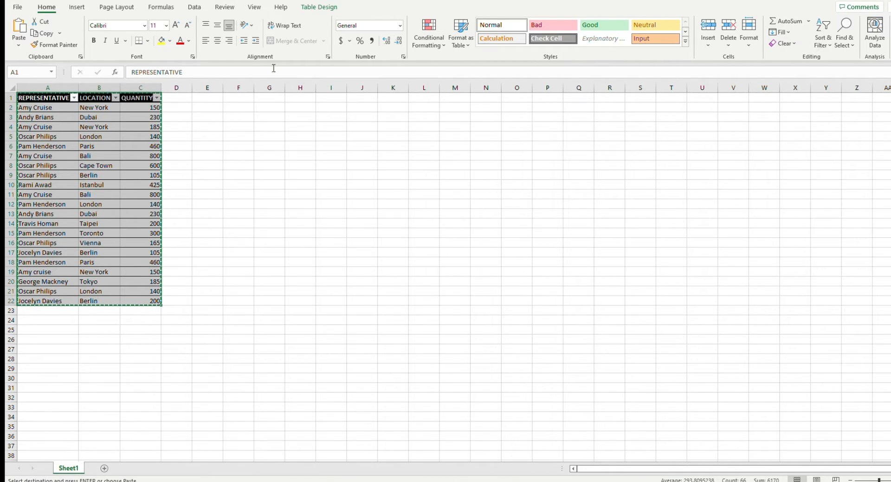
left_click(212, 96)
left_click(246, 98)
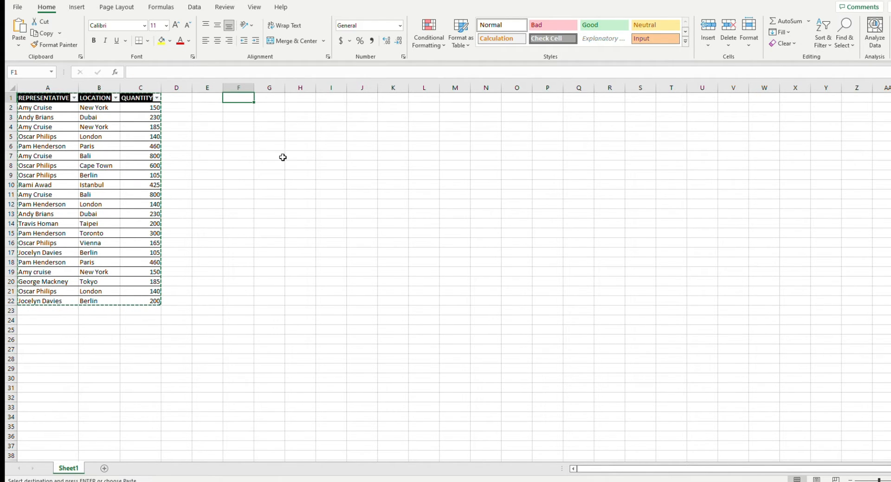
key("ctrl+v")
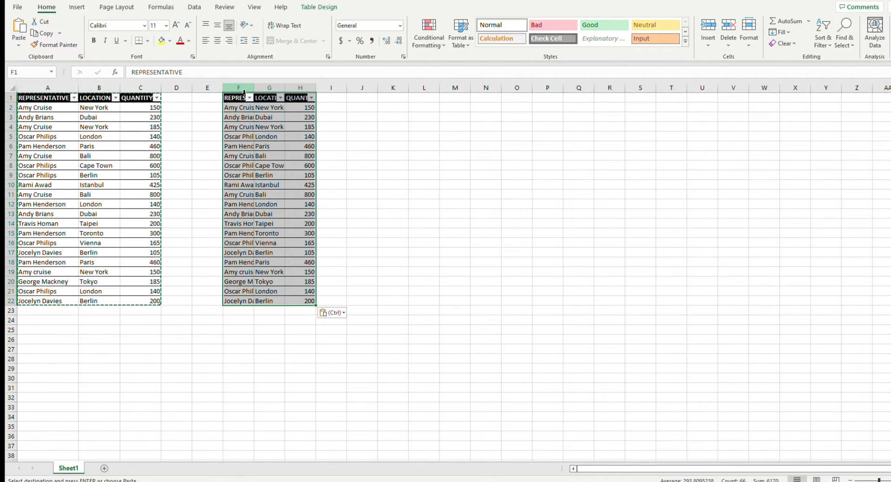
Step: Auto-fit the widths of columns F to H to the contents of the pasted table
left_click_drag(244, 87, 299, 88)
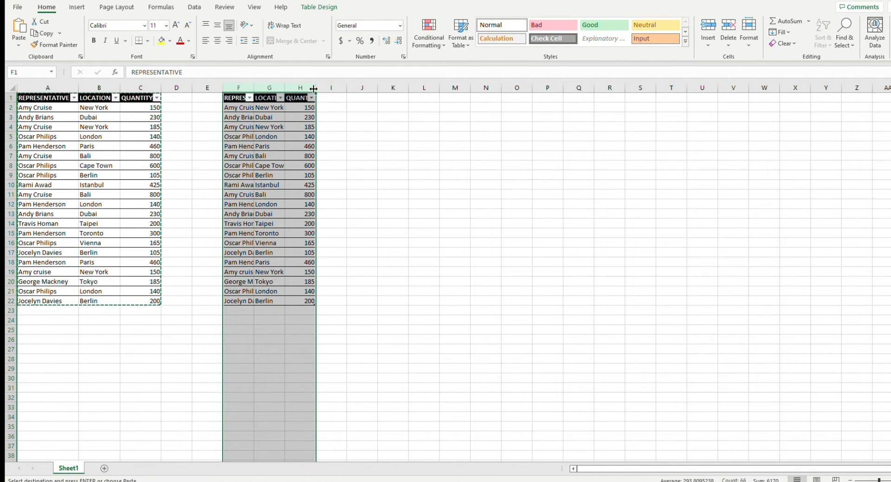
double_click(316, 88)
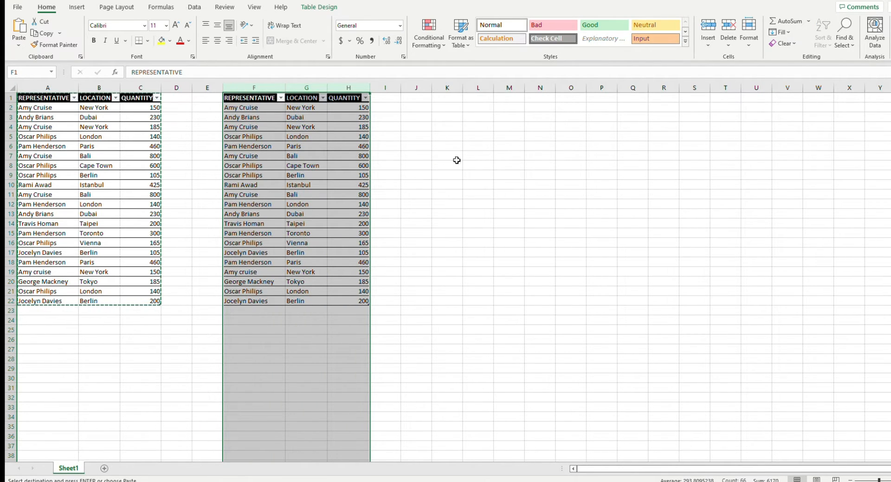
left_click(477, 175)
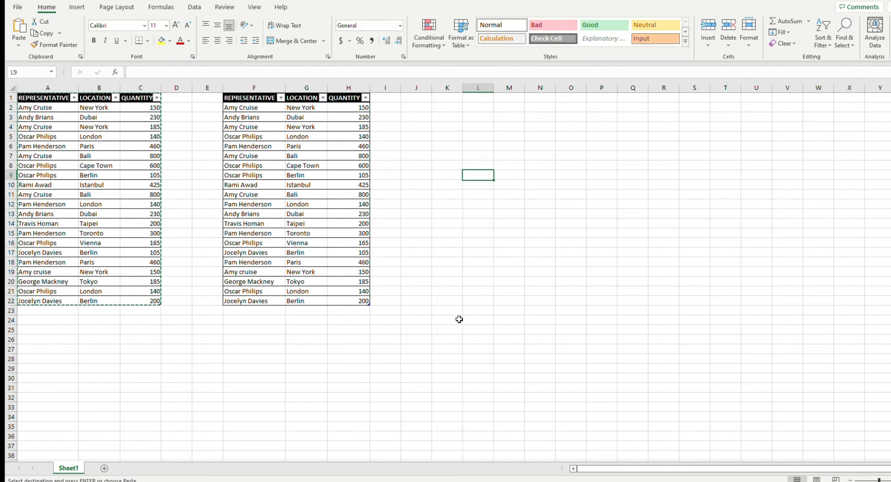
Step: Remove the duplicate rows from the copied table in F1:H22 with Remove Duplicates
left_click(195, 8)
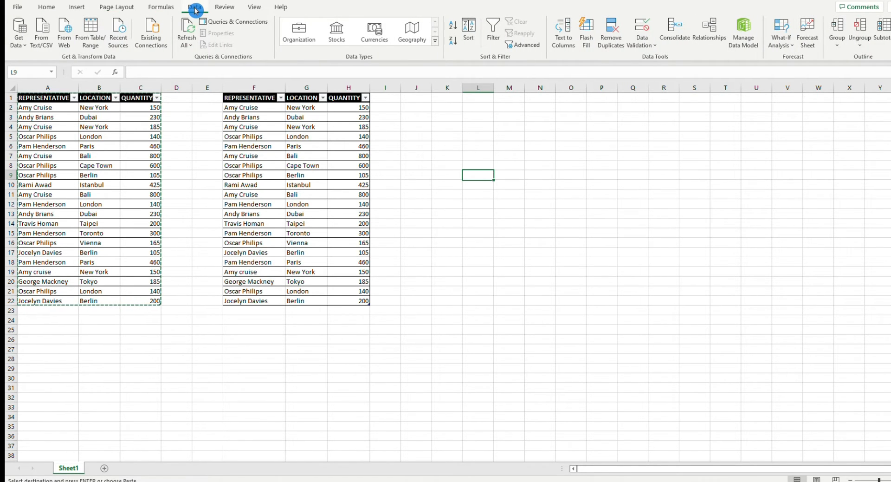
left_click_drag(247, 97, 357, 302)
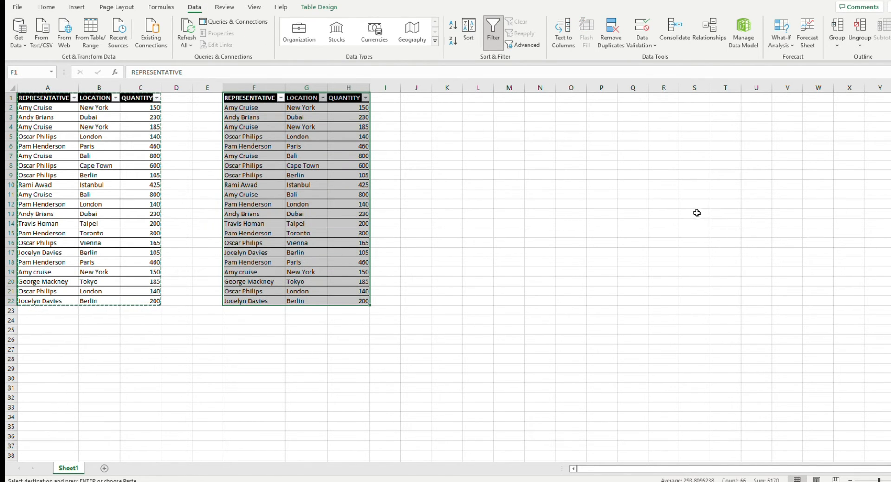
left_click(620, 44)
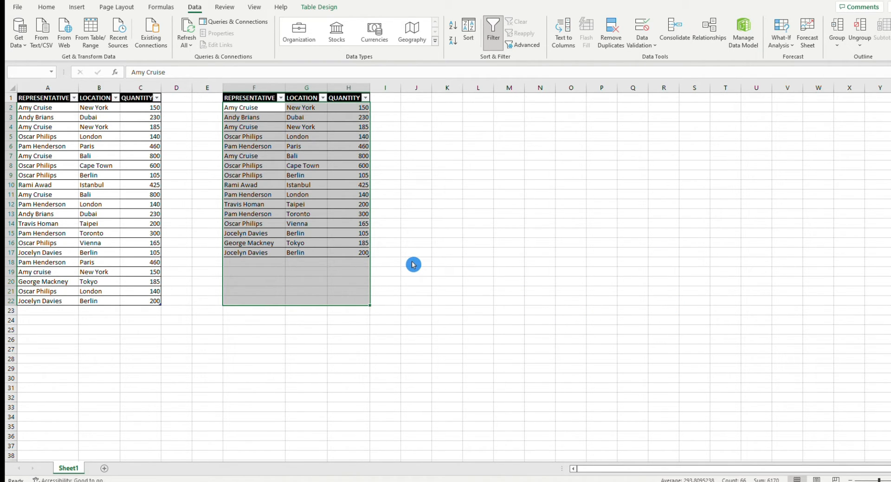
left_click(509, 165)
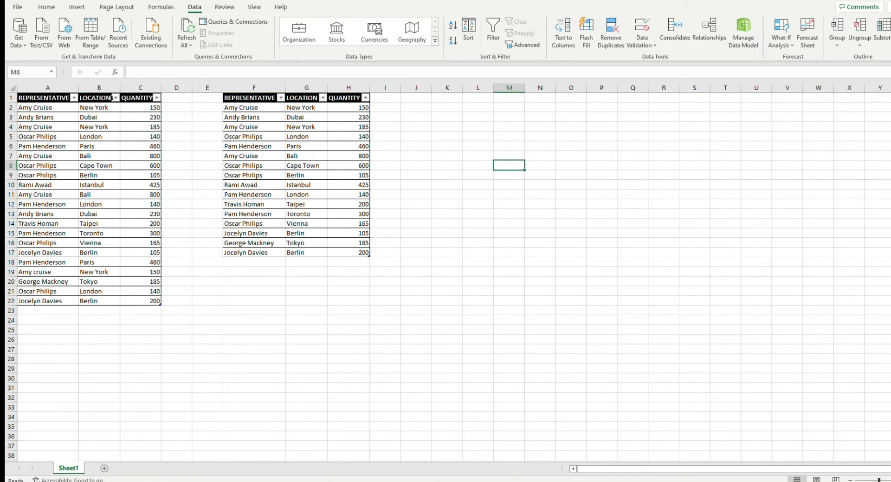
Step: Copy the LOCATION column B1:B22 to cell J1 and auto-fit the width of column J
left_click_drag(103, 98, 102, 300)
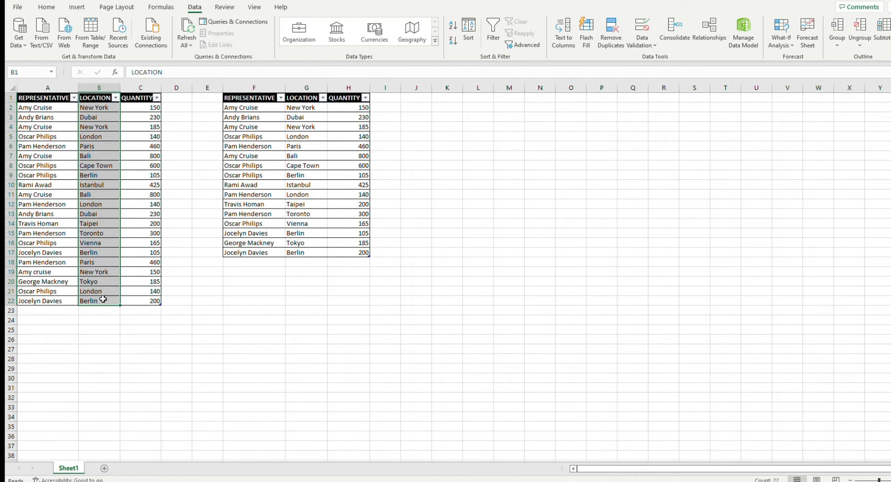
key("ctrl+c")
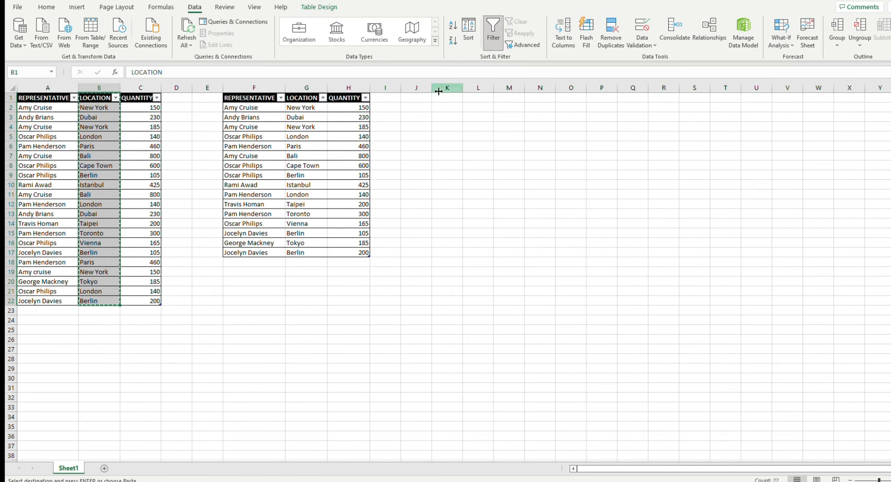
left_click(423, 99)
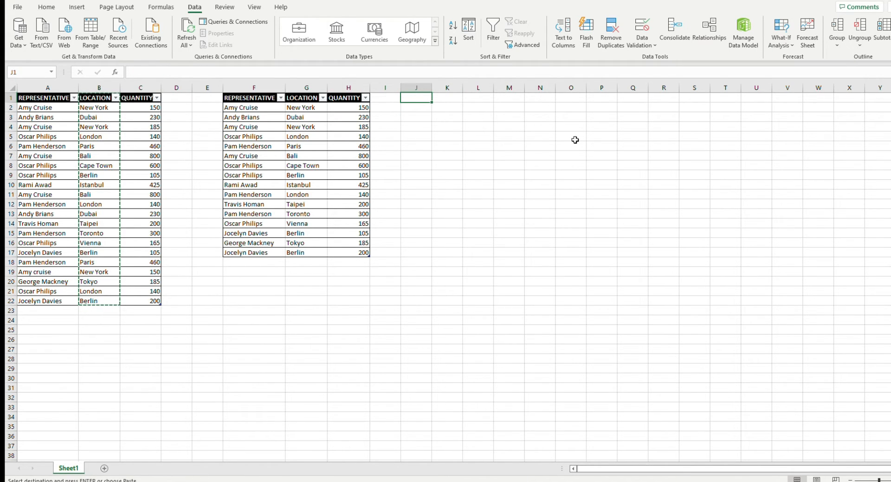
key("ctrl+v")
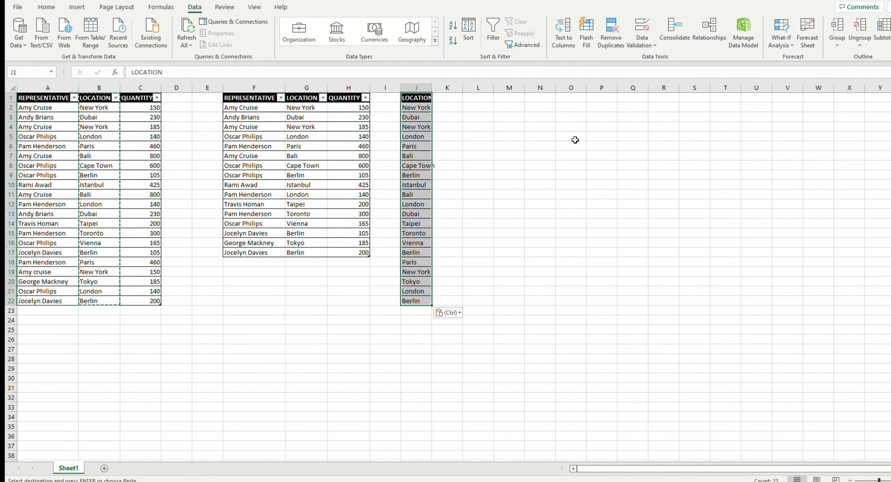
double_click(431, 88)
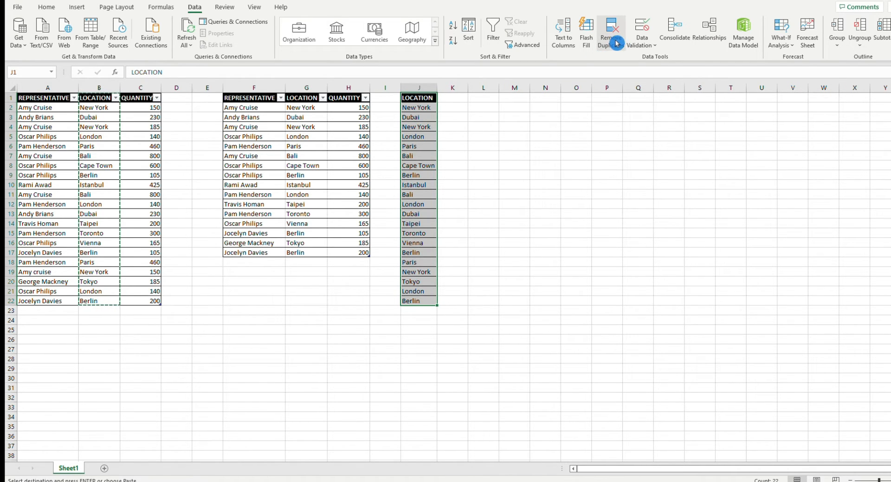
Step: Remove the duplicates from the copied LOCATION list in J1:J22 and check the remaining entries
key("Return")
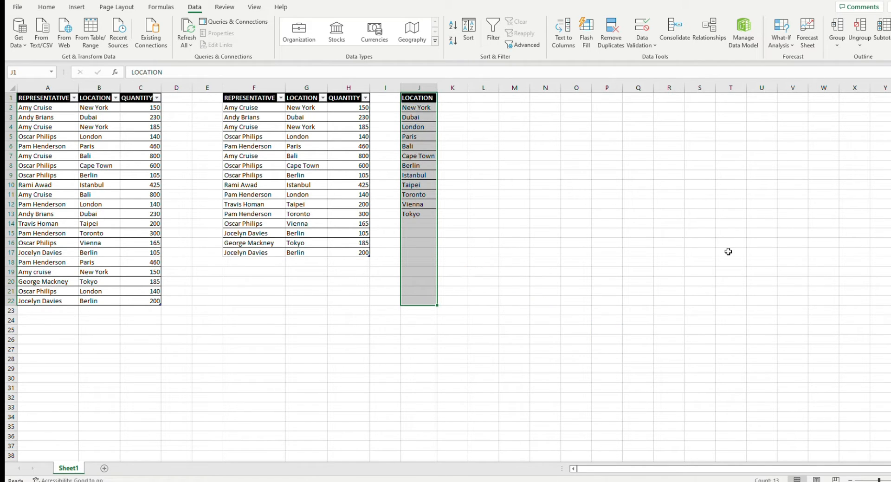
left_click(696, 253)
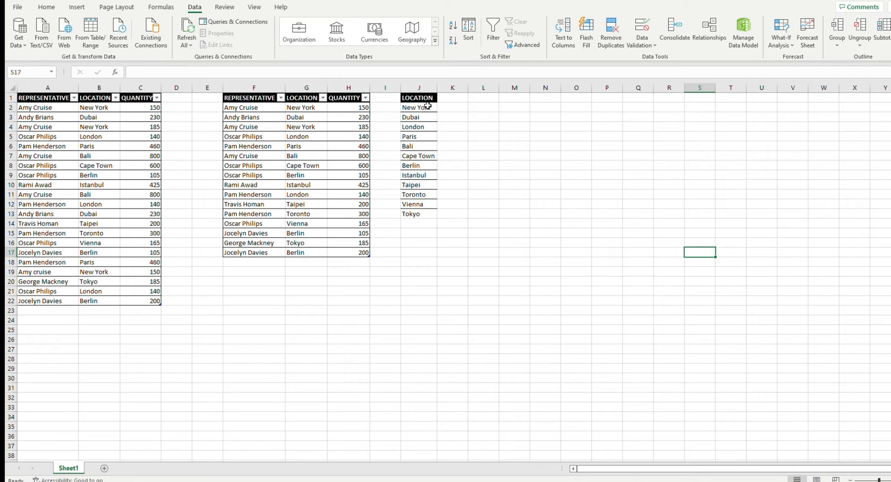
left_click_drag(428, 106, 432, 213)
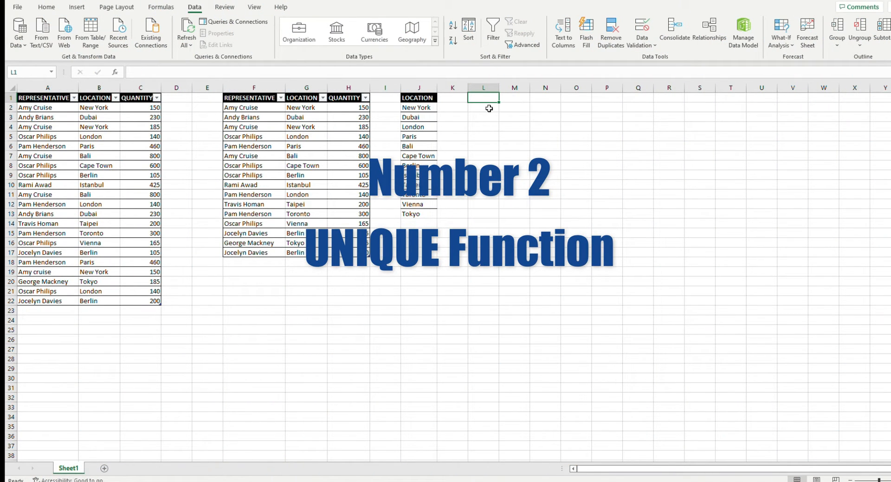
Step: Enter the formula =UNIQUE(Sample) in cell L2, referencing the whole original table
left_click(489, 106)
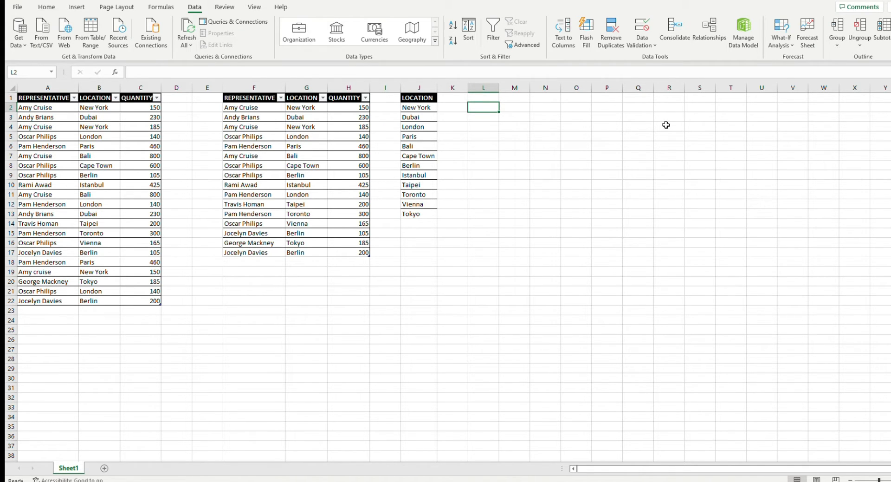
type("=Unique(")
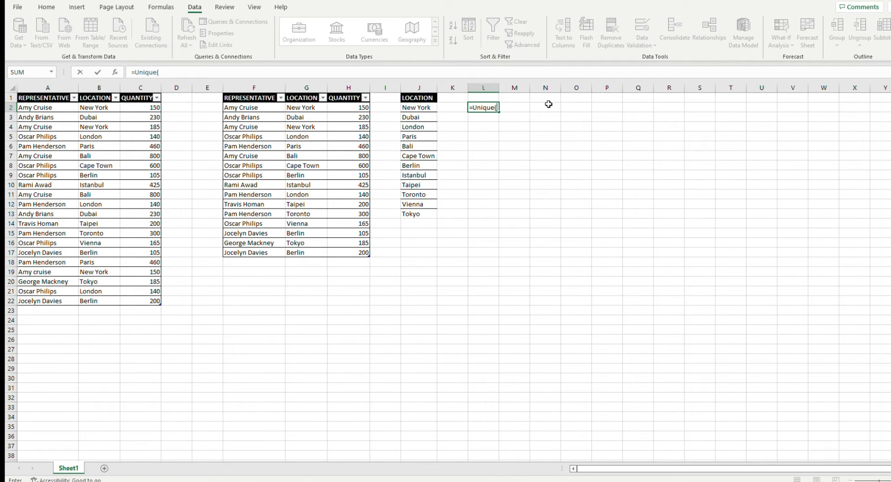
left_click(23, 97)
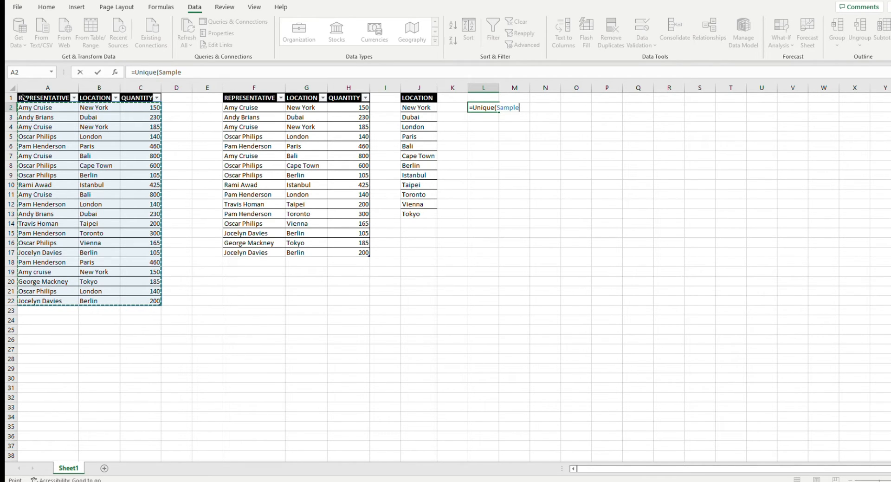
type(")")
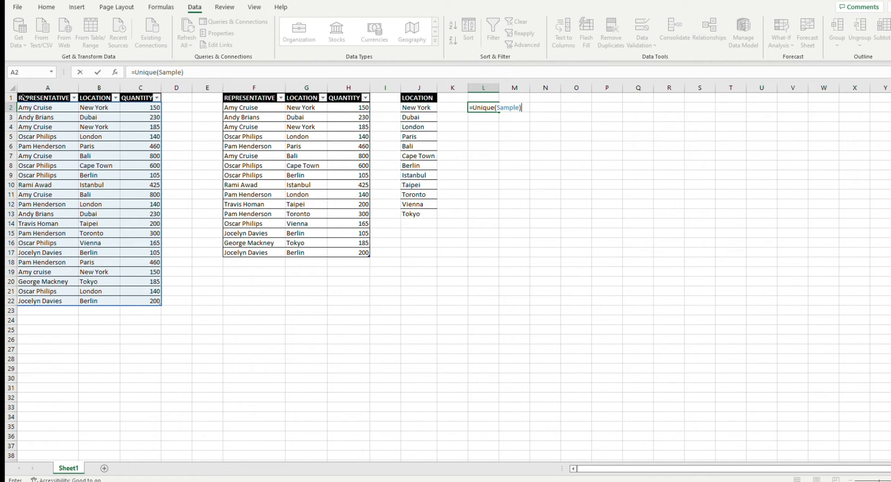
key("Return")
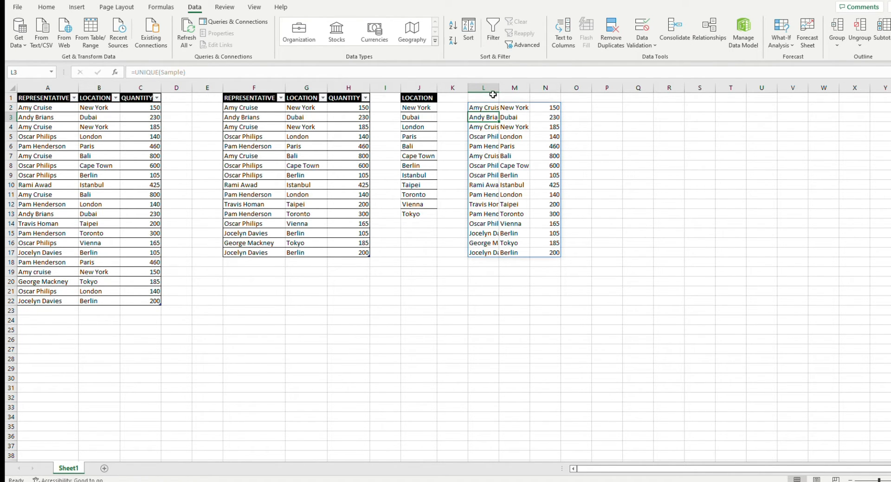
Step: Copy the table headers in F1:H1 to L1:N1 above the UNIQUE results
left_click_drag(267, 98, 359, 99)
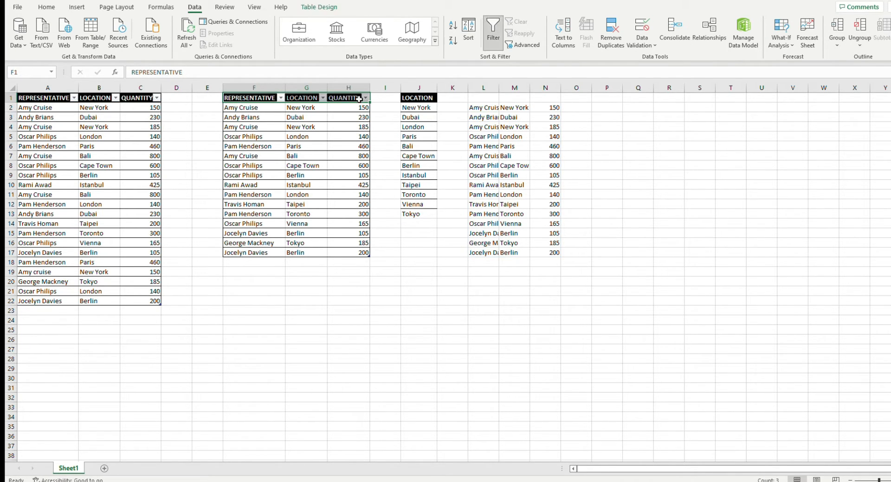
key("ctrl+c")
left_click(493, 97)
key("ctrl+v")
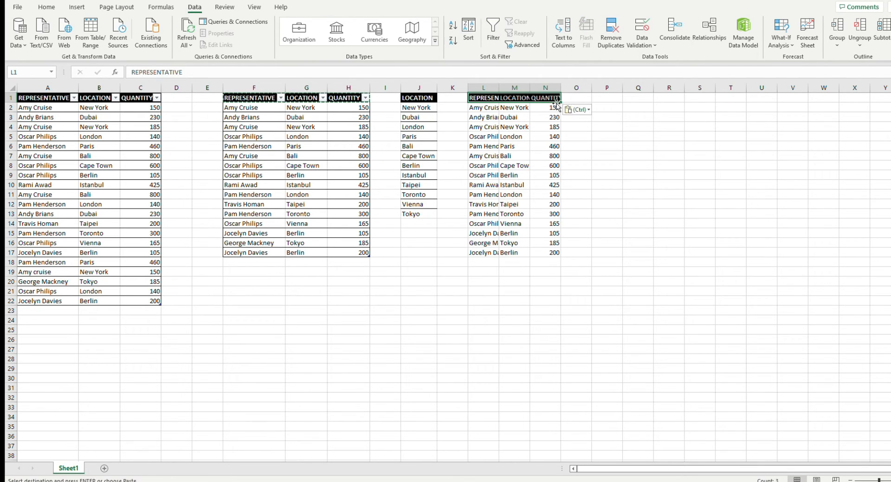
Step: Auto-fit the widths of columns L to N to the headers and UNIQUE results
left_click_drag(483, 88, 545, 87)
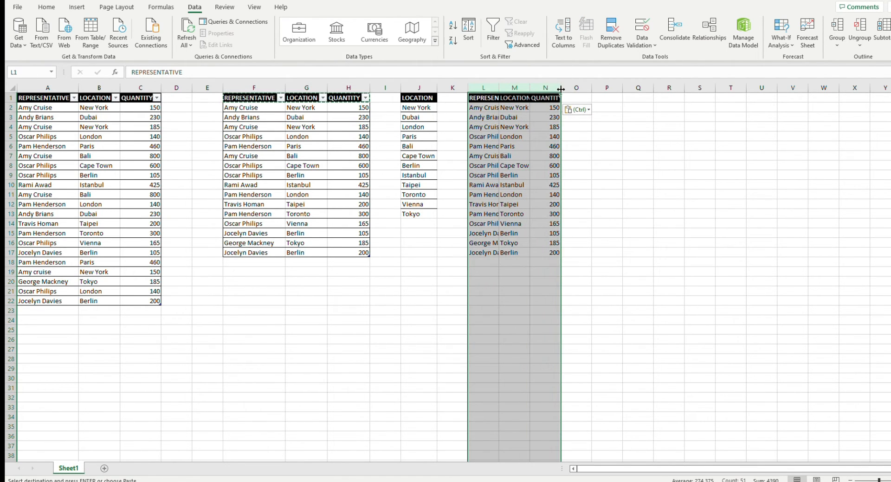
double_click(559, 88)
left_click(668, 204)
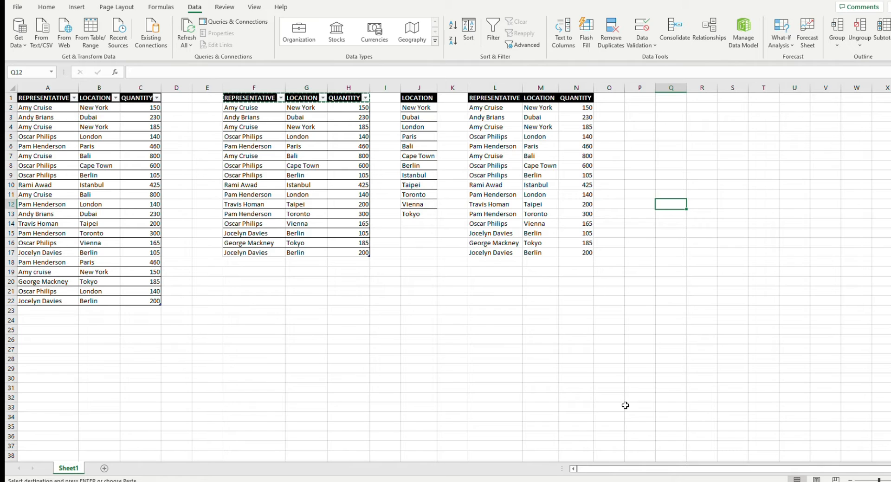
left_click_drag(493, 107, 492, 253)
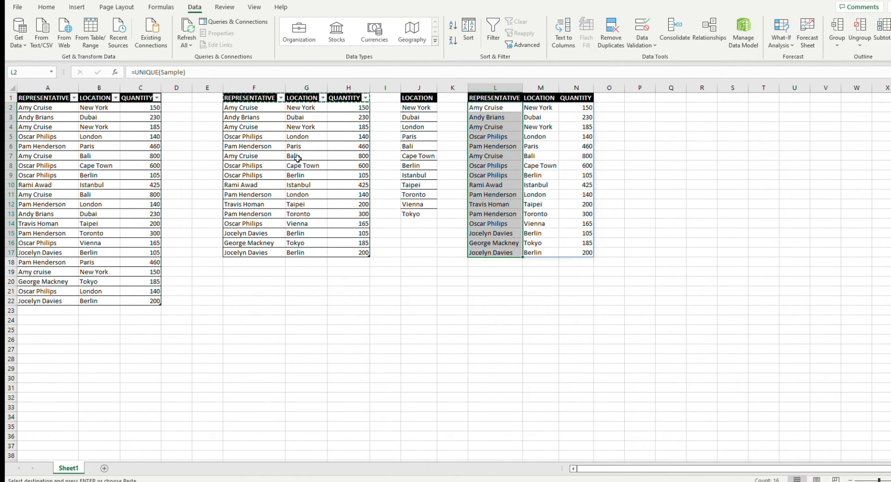
left_click(671, 215)
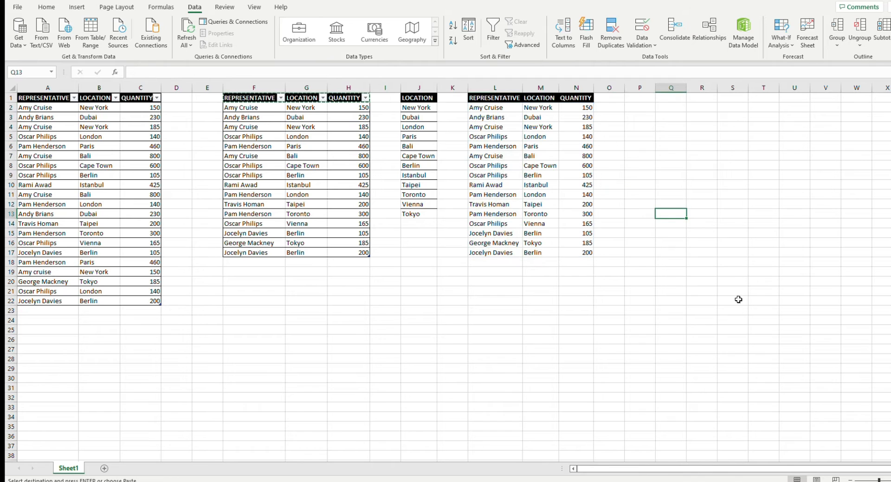
left_click(668, 359)
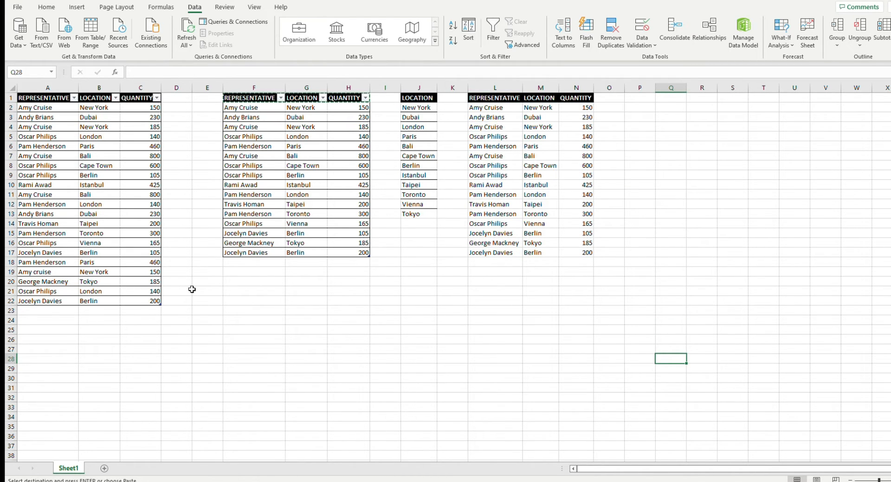
Step: Copy the representative's name from A21 into A23 to extend the original table, and check the added UNIQUE result row
left_click(33, 290)
key("ctrl+c")
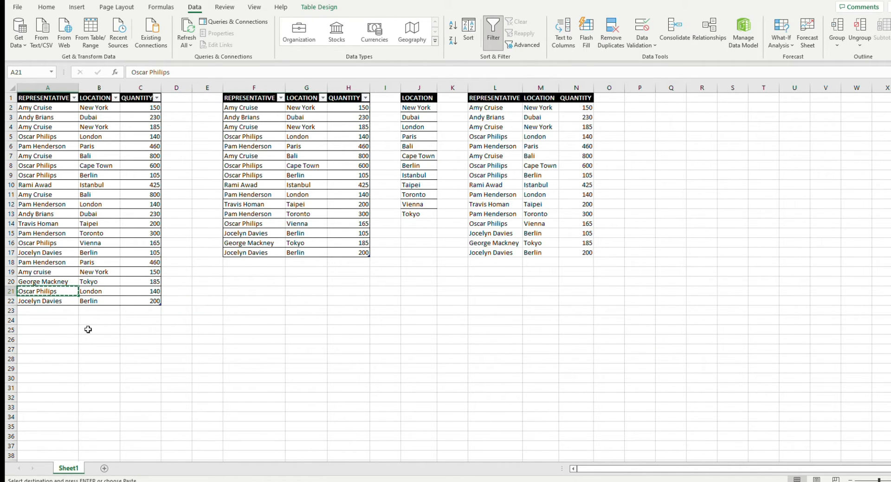
left_click(56, 310)
key("ctrl+v")
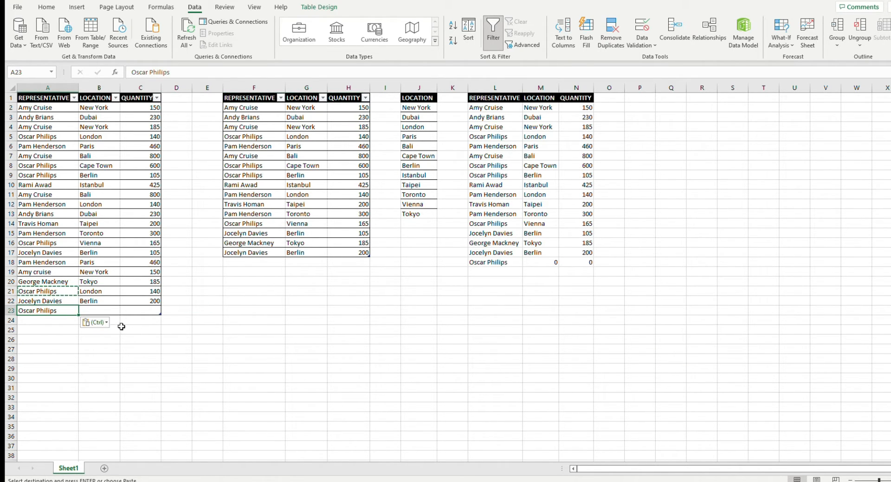
left_click_drag(535, 262, 572, 261)
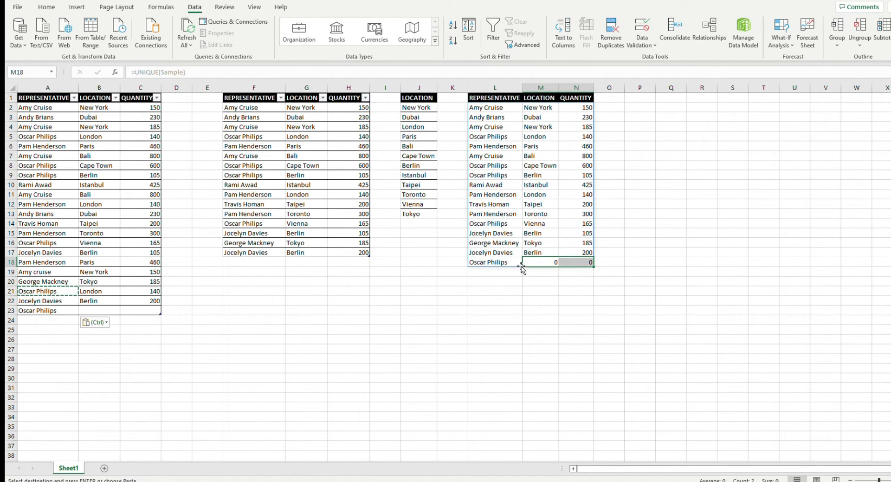
Step: Complete row 23 of the original table by copying Berlin from B22 into B23 and entering a quantity of 225
left_click(102, 301)
key("ctrl+c")
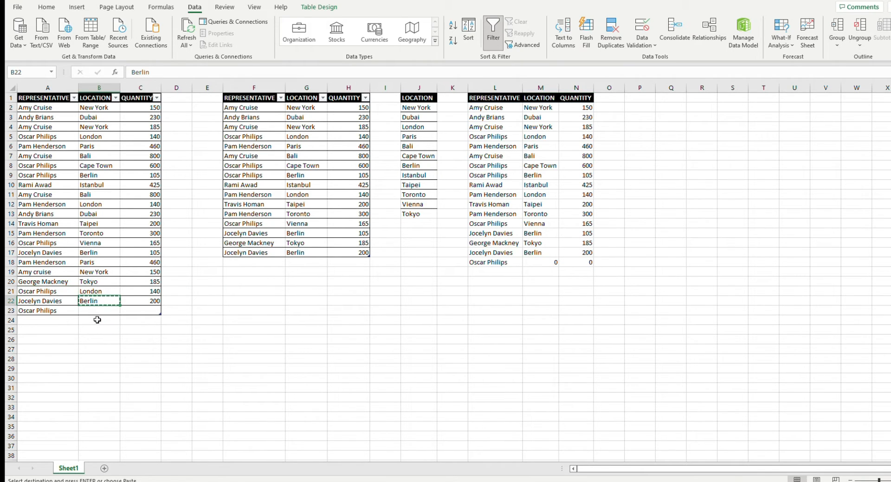
left_click(102, 309)
key("ctrl+v")
left_click(148, 311)
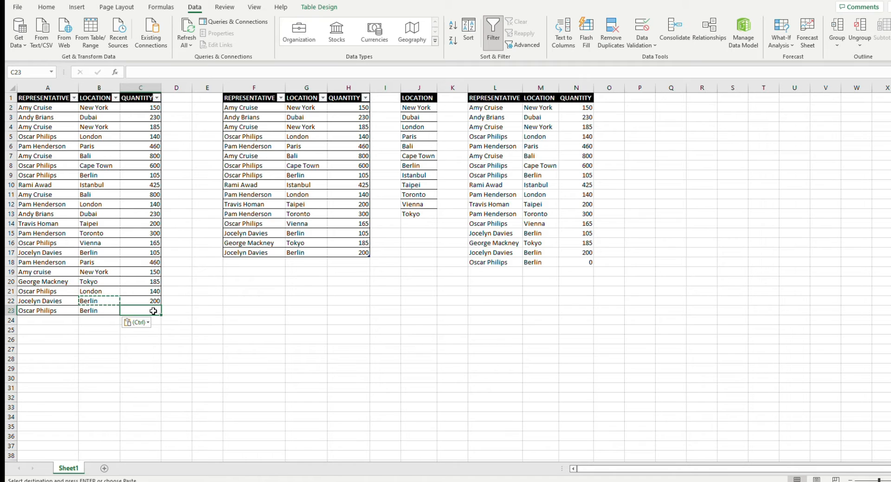
type("225")
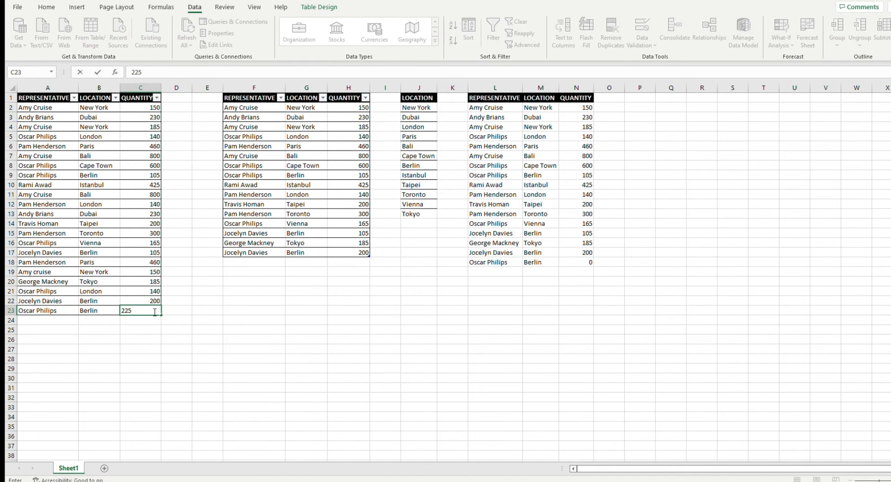
key("Return")
left_click(639, 348)
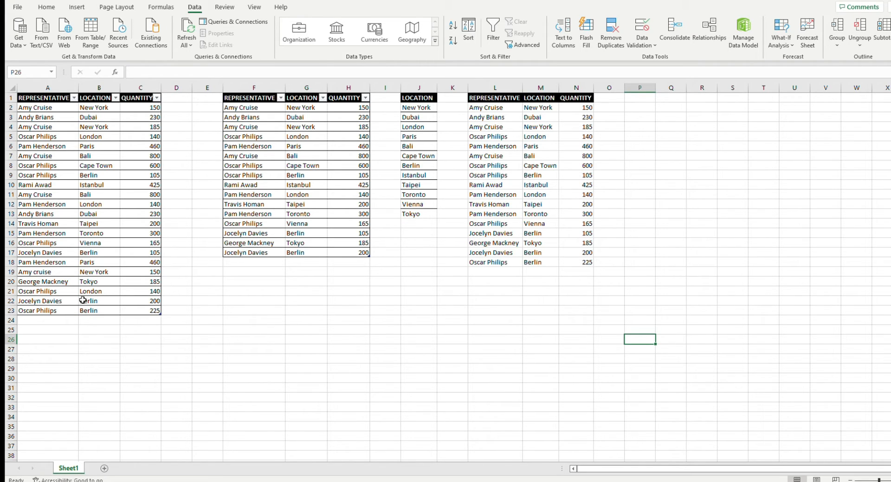
Step: Copy the London location and 140 quantity from B21:C21 over B23:C23 to make row 23 a duplicate, and check the UNIQUE results
left_click_drag(95, 291, 142, 290)
key("ctrl+c")
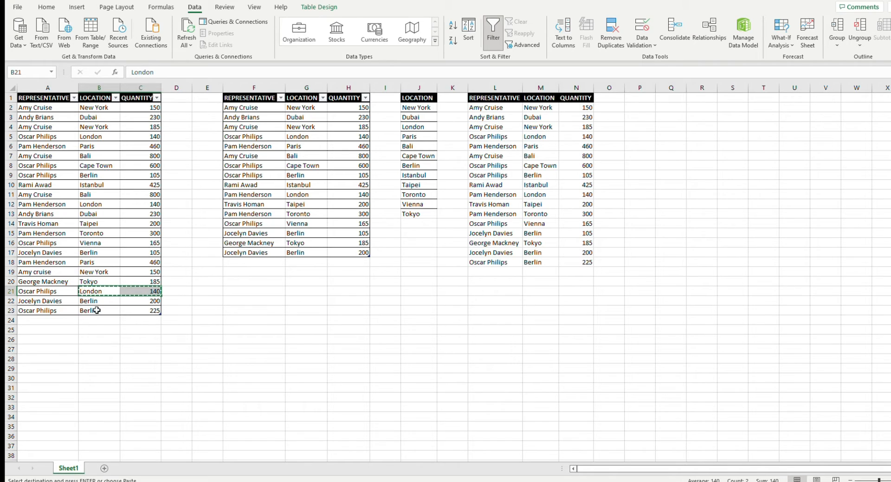
left_click(91, 310)
key("ctrl+v")
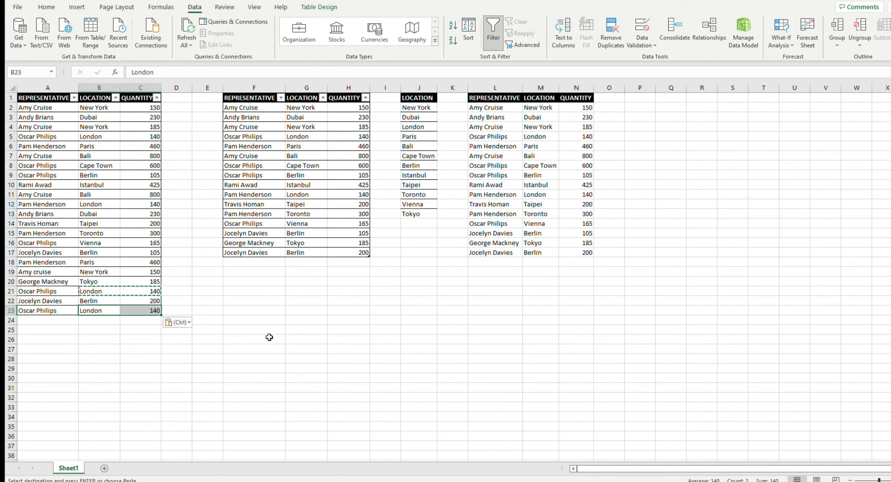
left_click(447, 367)
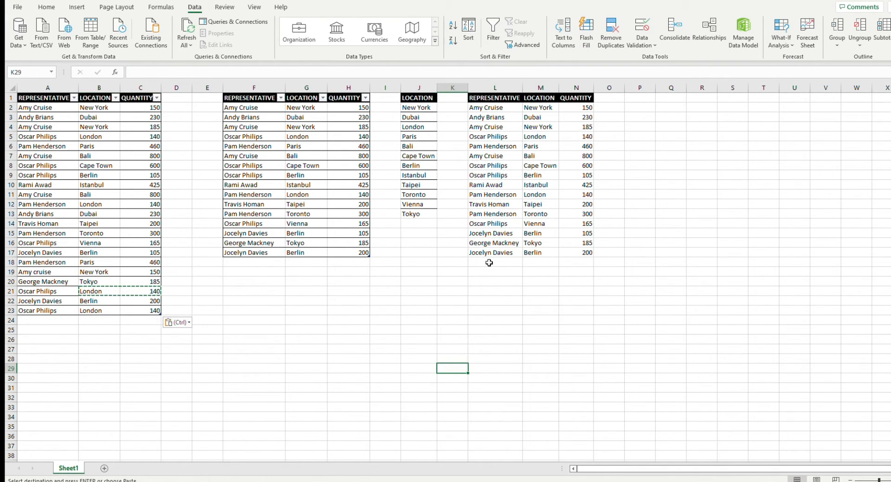
left_click_drag(55, 313, 139, 311)
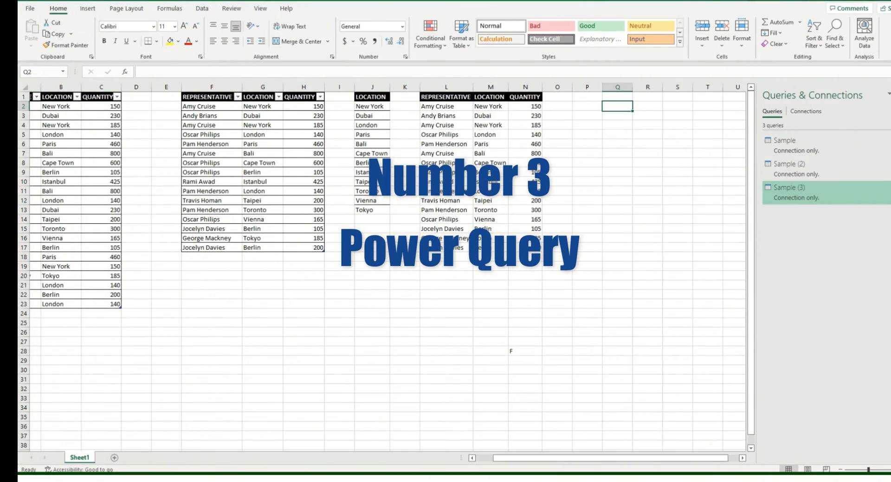
Step: Load the original table A1:C23 into the Power Query Editor as a table-based query
left_click_drag(514, 458, 496, 458)
left_click_drag(56, 97, 167, 302)
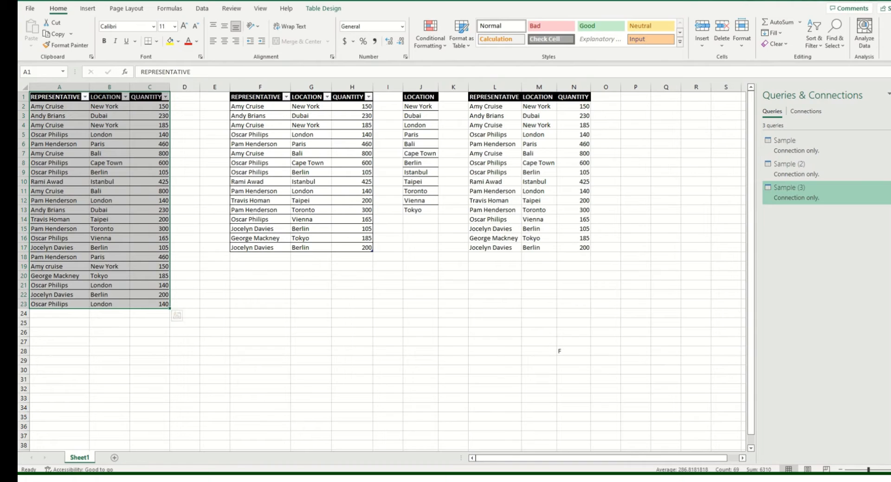
left_click(202, 8)
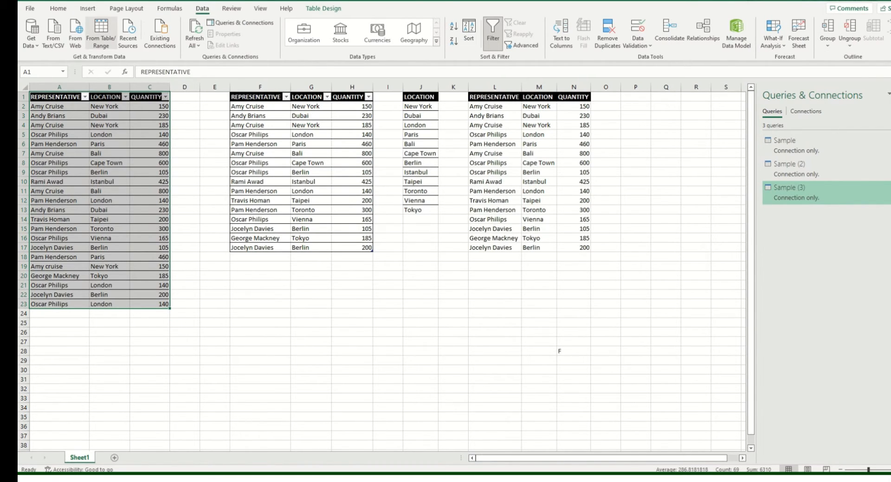
left_click(101, 32)
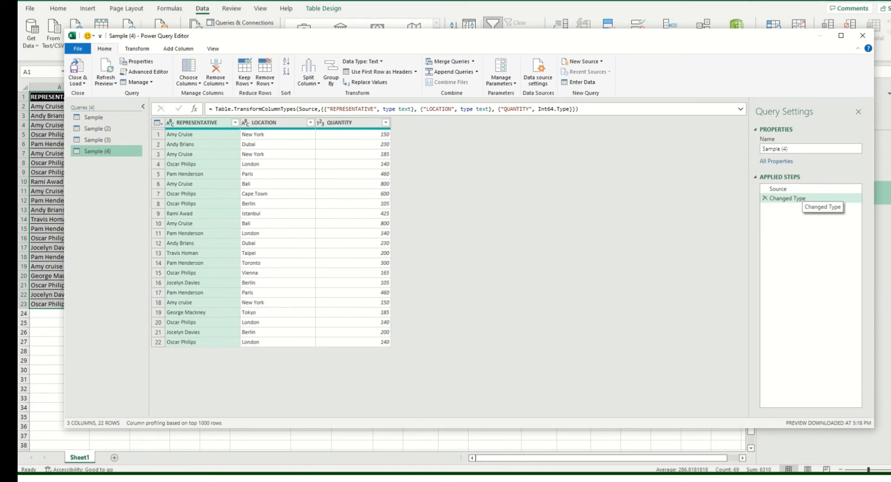
Step: Remove duplicate rows from the Sample (4) query based on all three columns
left_click(196, 122)
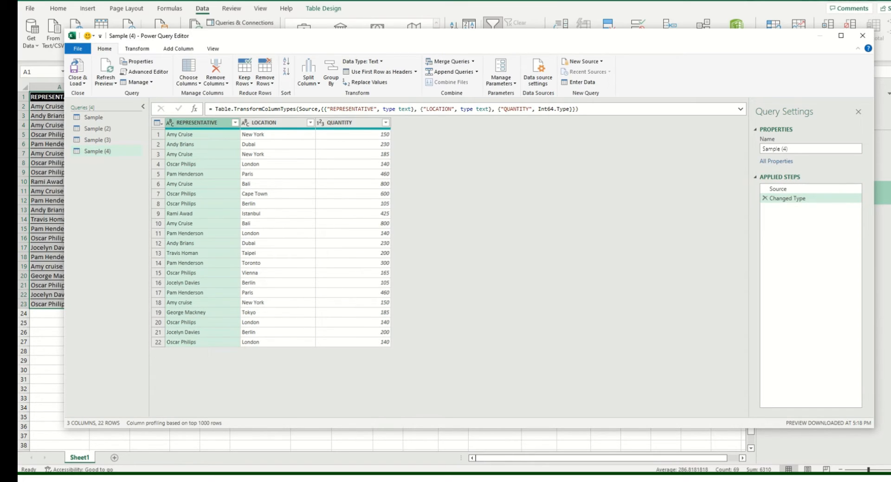
key("ctrl+a")
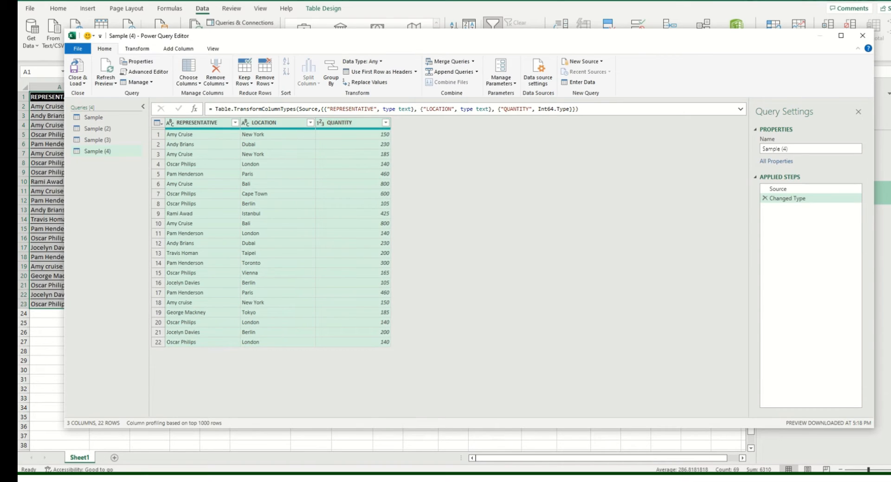
right_click(352, 123)
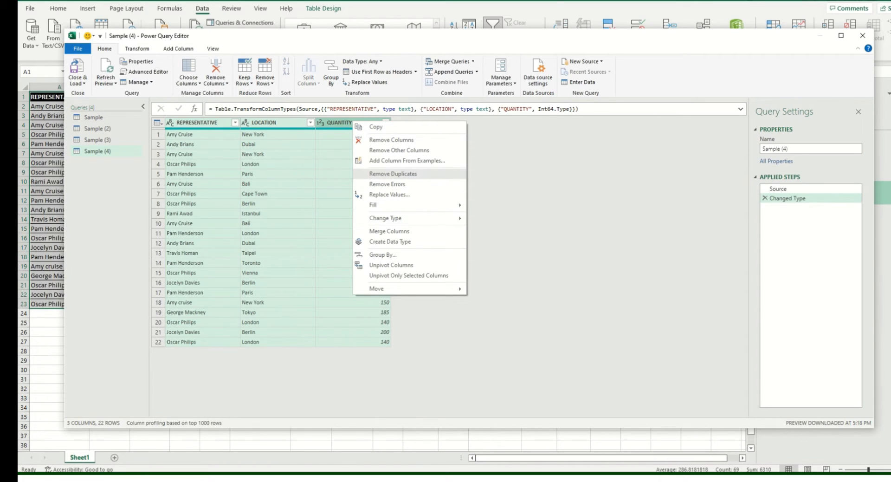
left_click(393, 174)
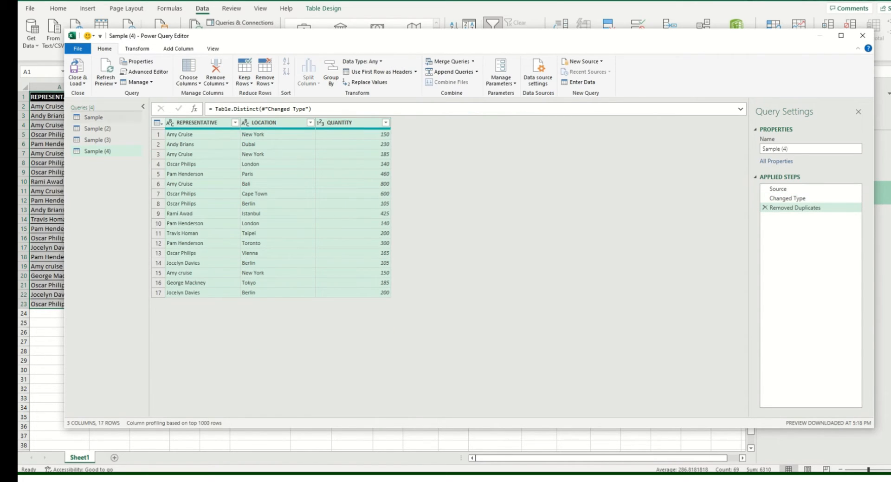
Step: Close the query and load it as a table into the existing worksheet at cell P1
left_click(78, 83)
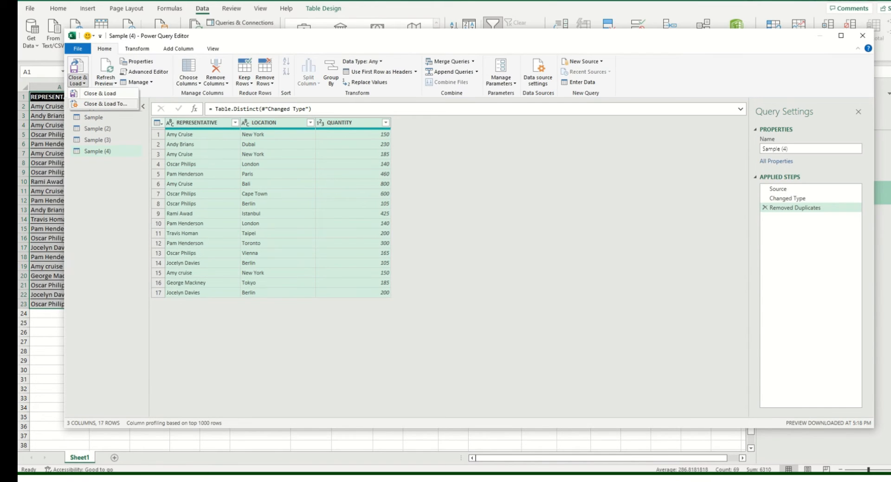
left_click(106, 104)
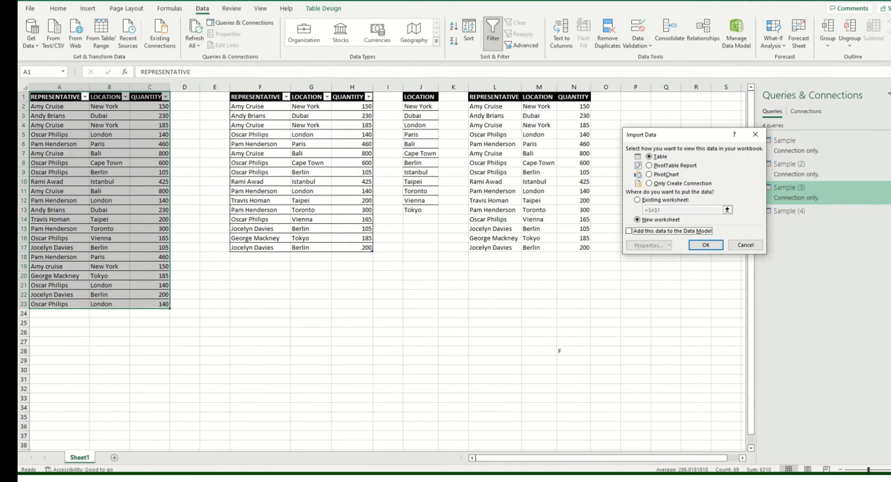
left_click(637, 199)
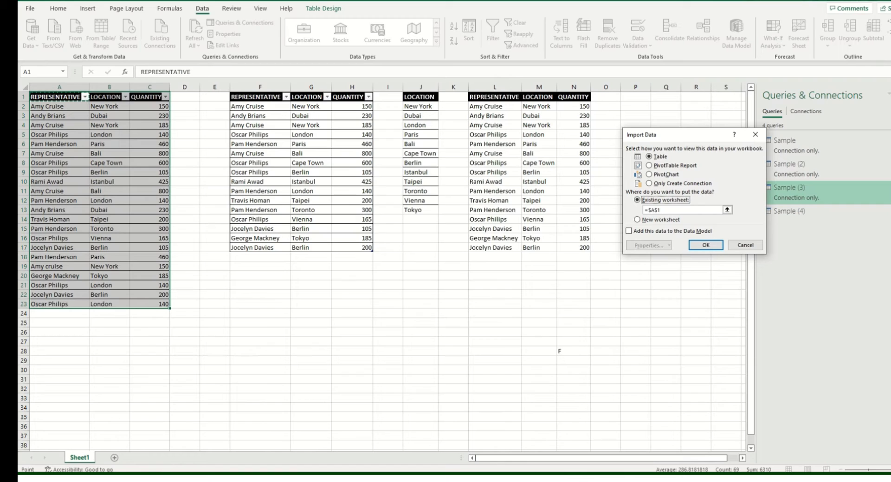
left_click(635, 97)
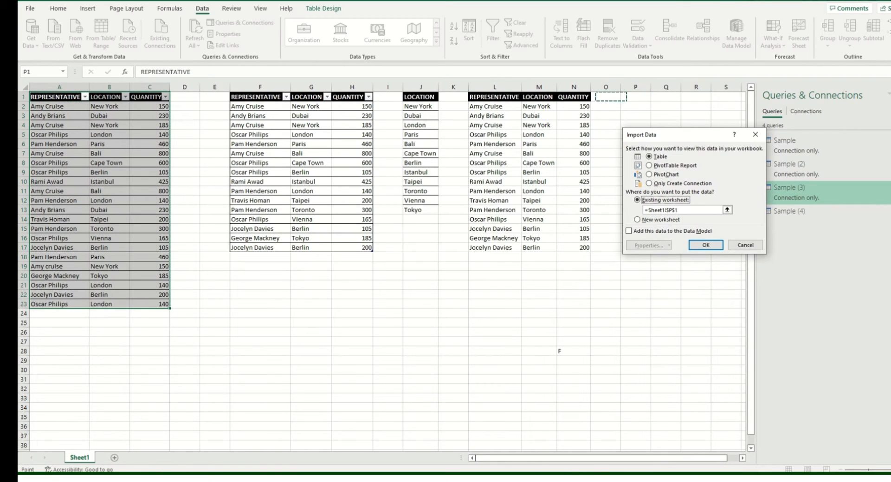
left_click(706, 244)
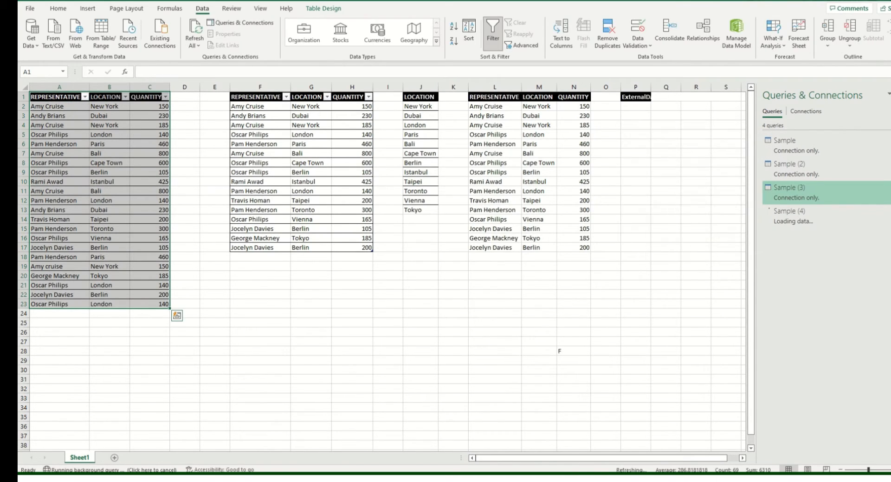
Step: Apply a table style with a black header to the loaded query table in P1:R18, and review its rows
left_click_drag(676, 457, 693, 457)
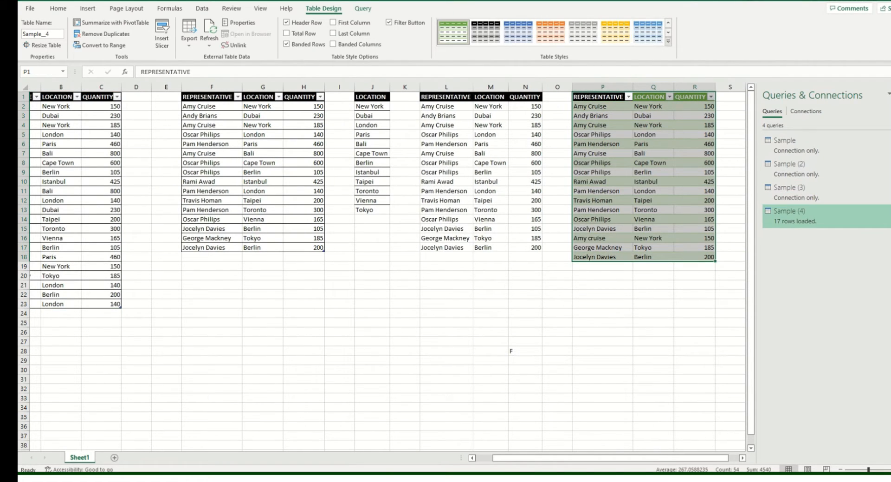
left_click(669, 41)
left_click(486, 71)
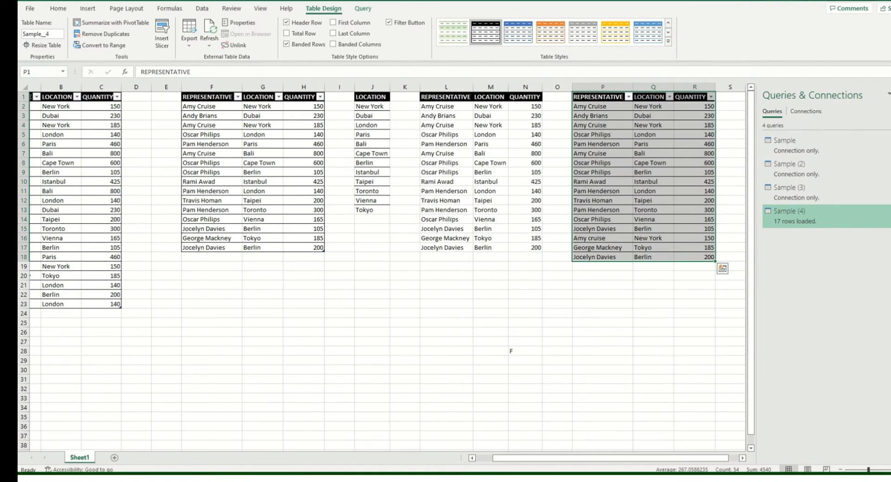
left_click(602, 323)
left_click_drag(602, 106, 603, 257)
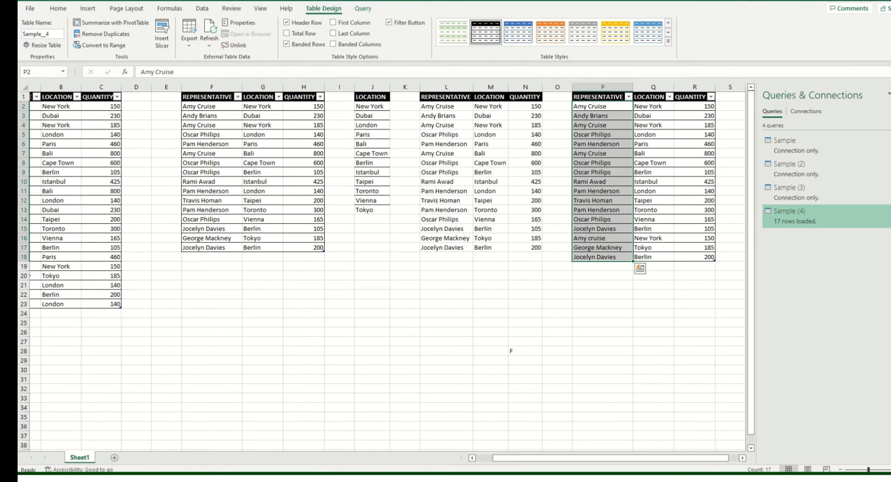
left_click_drag(653, 200, 653, 266)
left_click(694, 276)
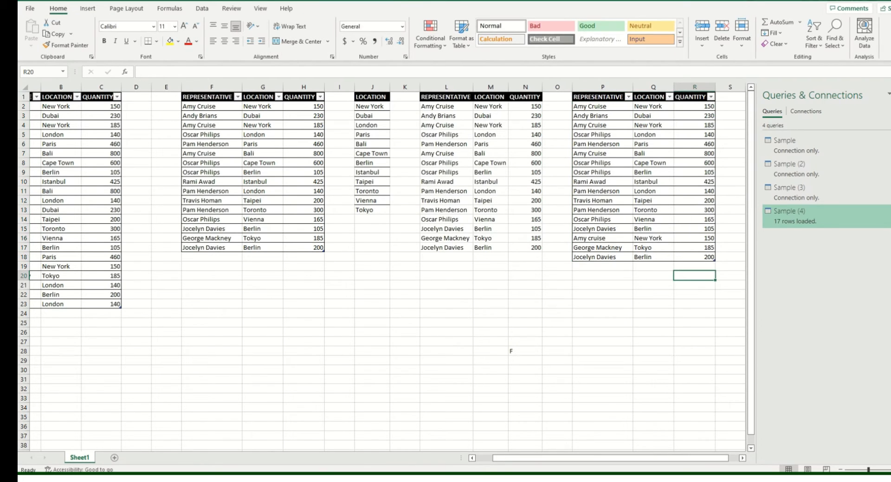
Step: Reopen the Sample (4) query and capitalize each word in the REPRESENTATIVE column to fix the inconsistent name casing
double_click(790, 212)
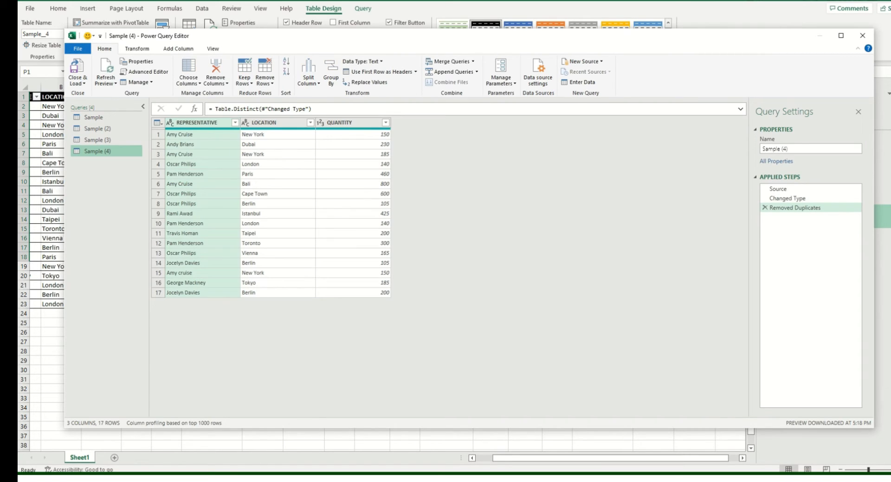
left_click(202, 273)
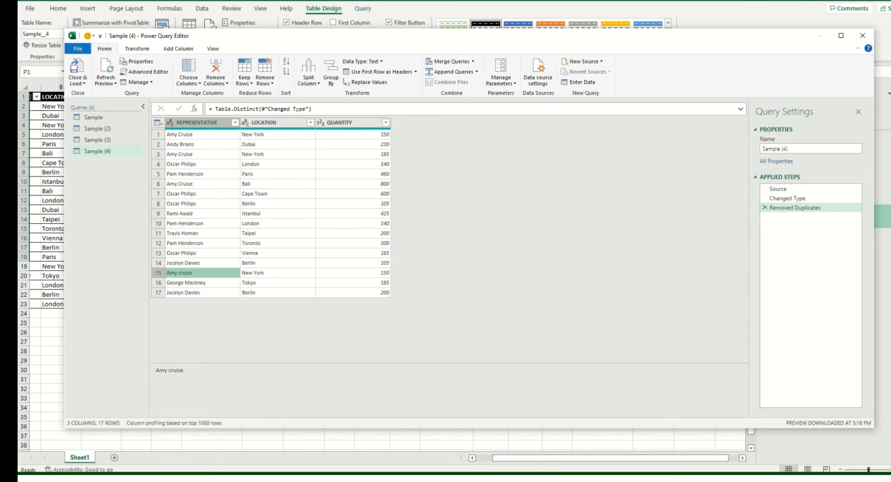
left_click(202, 134)
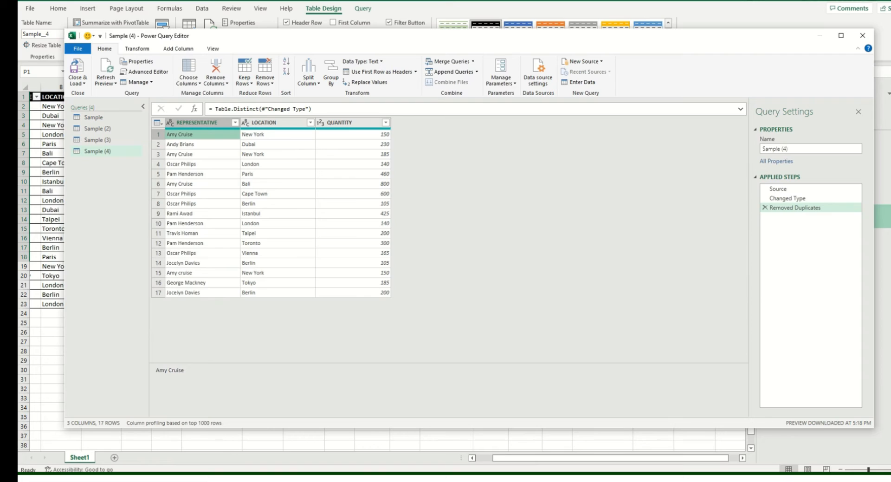
left_click(198, 123)
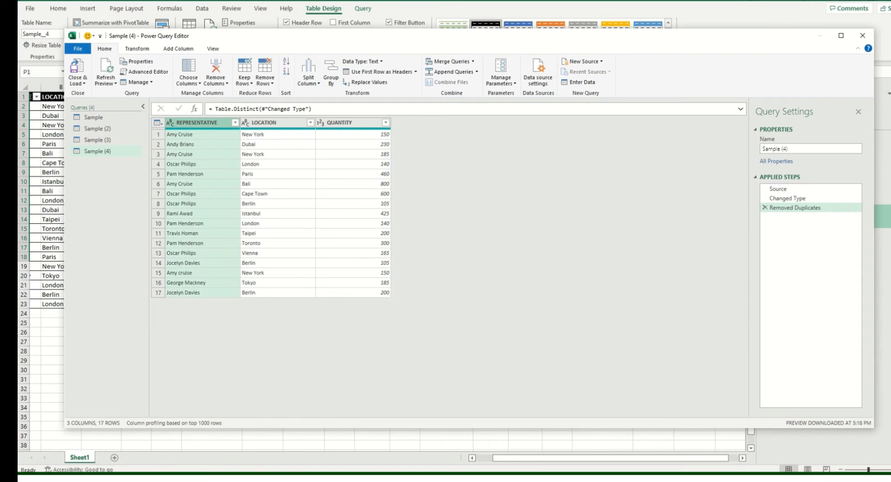
left_click(137, 49)
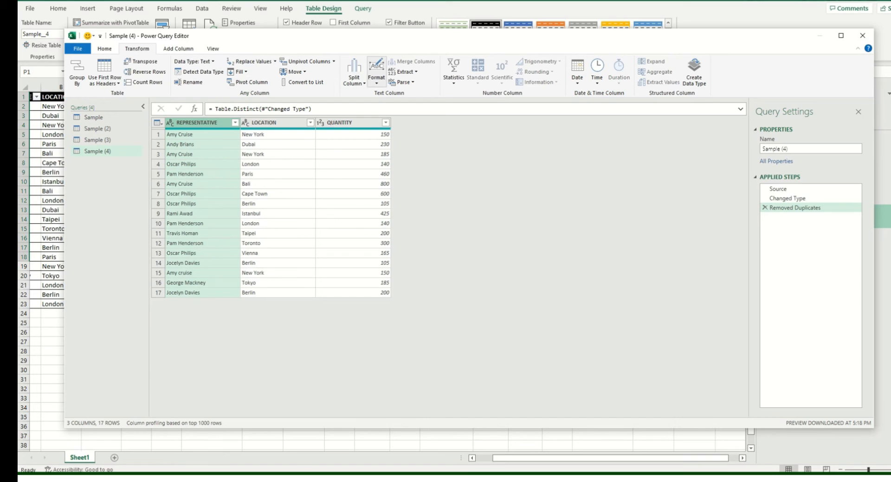
left_click(377, 74)
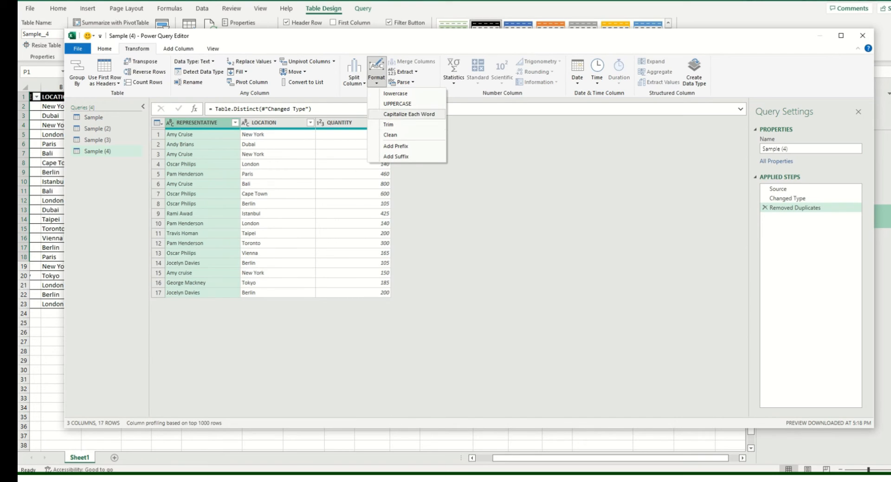
left_click(408, 113)
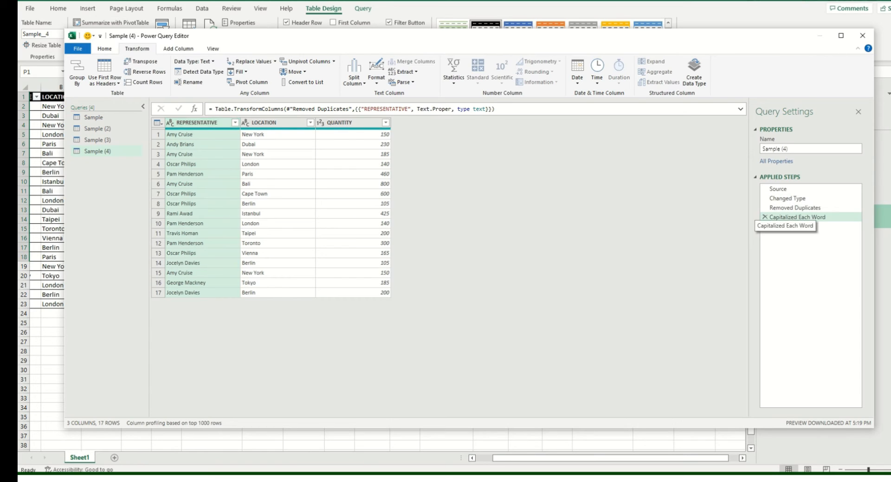
Step: Move the Capitalized Each Word step before Removed Duplicates, load the updated query to the worksheet, and check the table at P1
left_click_drag(789, 217, 788, 204)
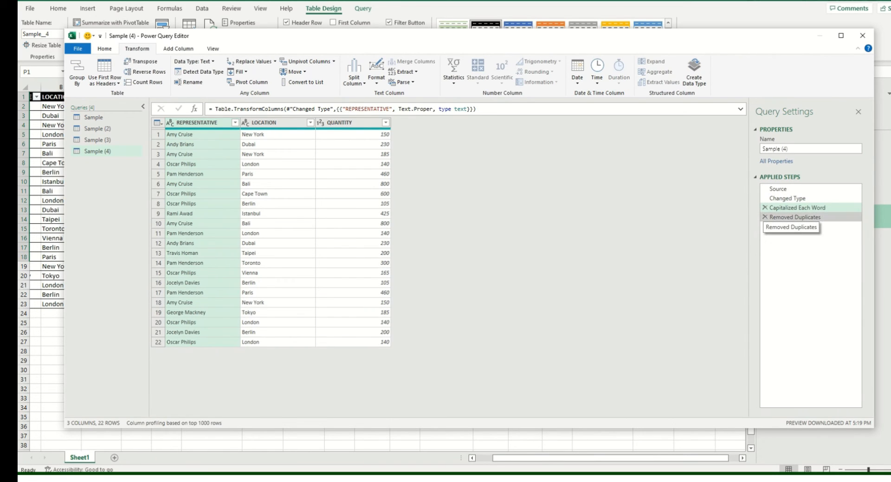
left_click(789, 217)
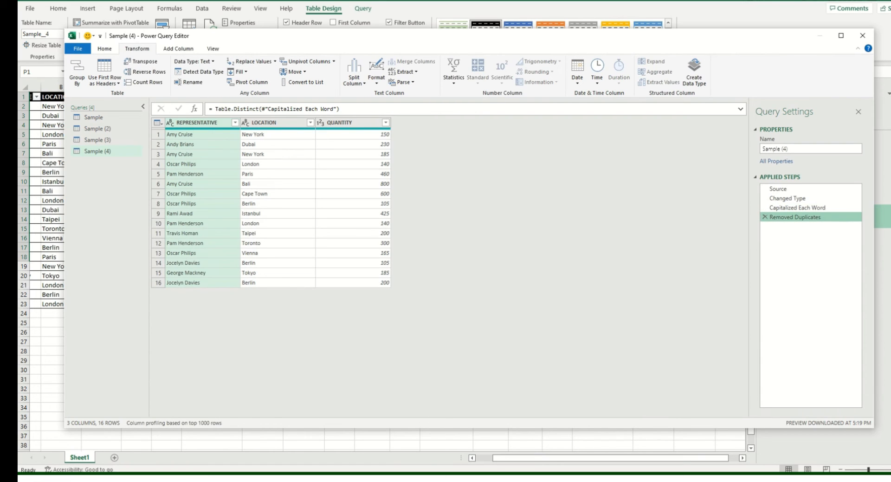
left_click(105, 48)
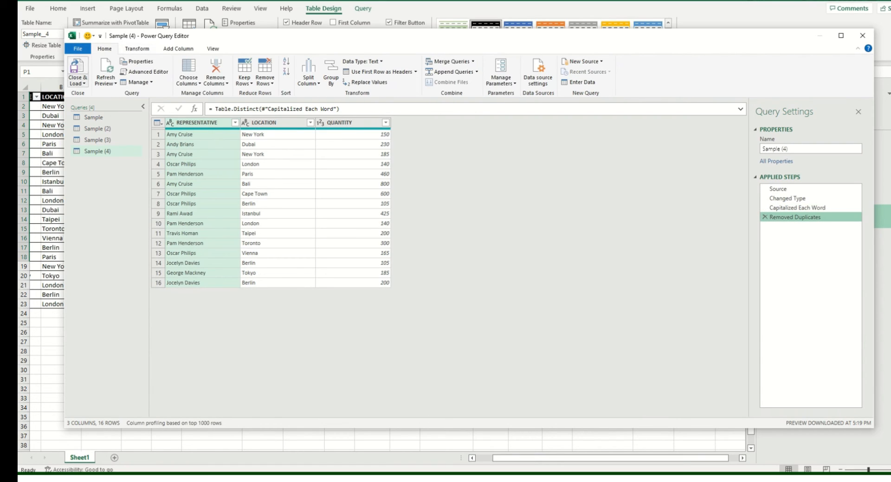
left_click(77, 83)
left_click(88, 93)
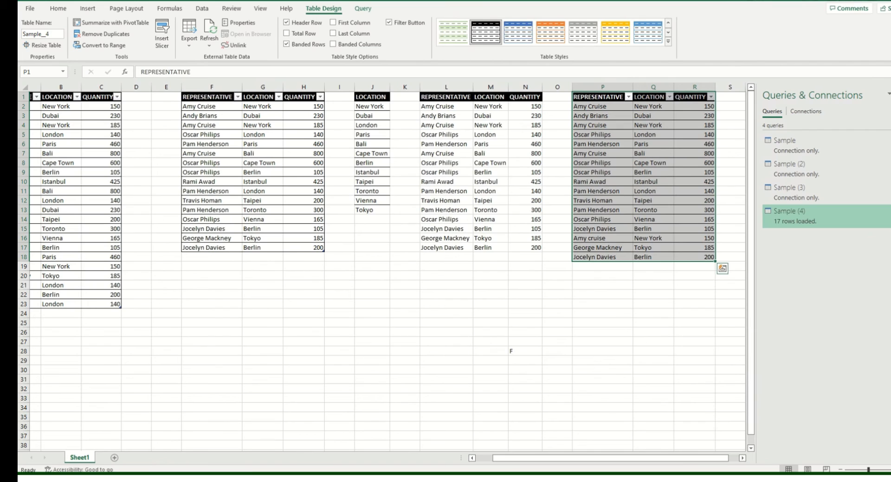
left_click(603, 294)
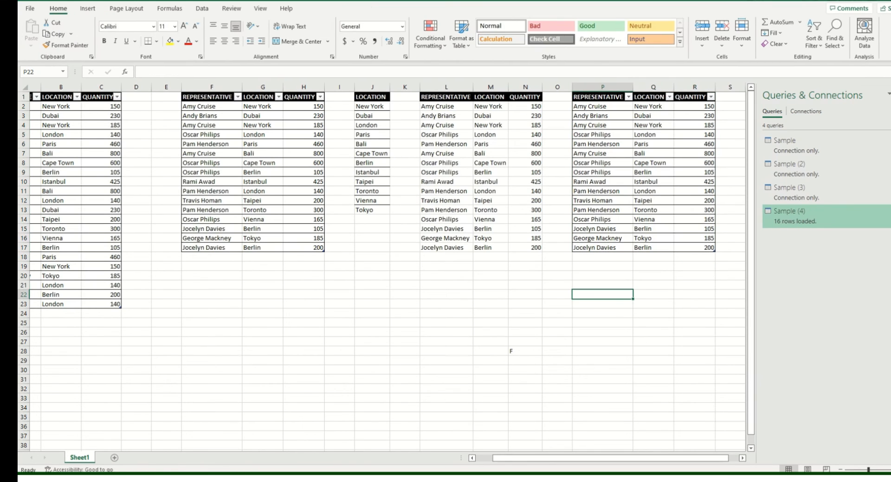
left_click_drag(602, 106, 602, 248)
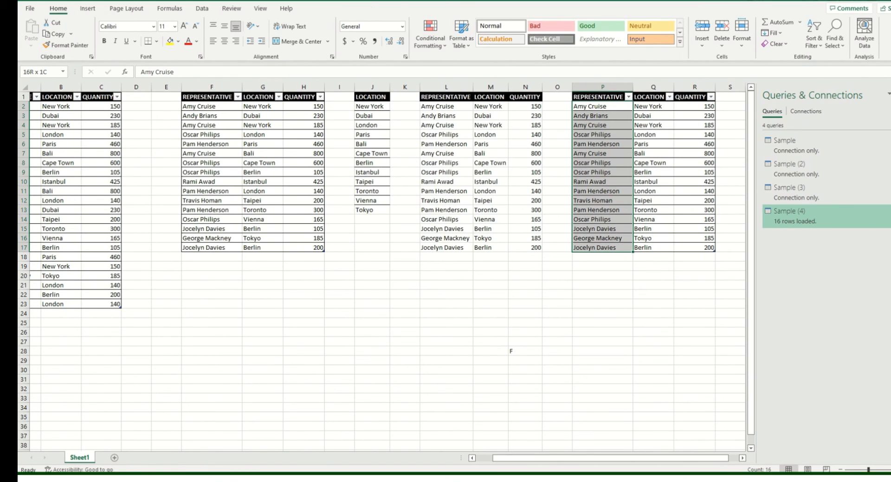